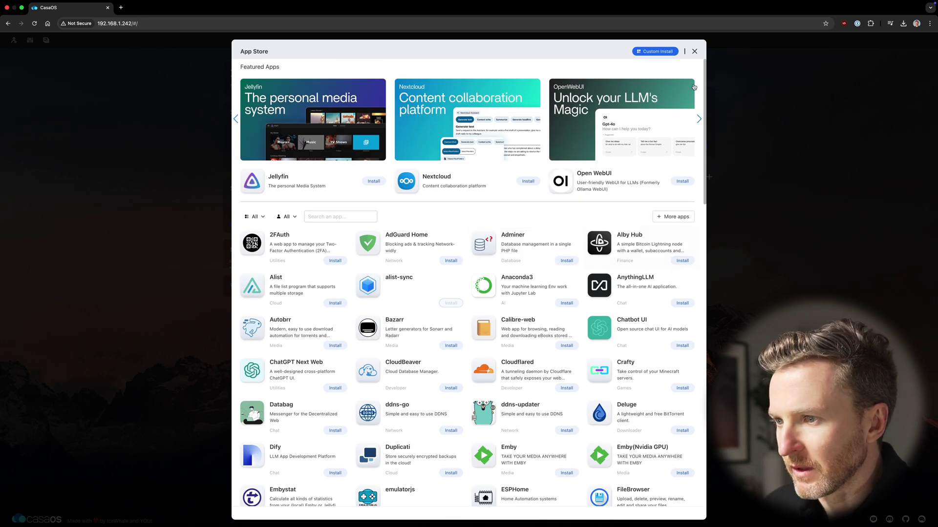
Close the App Store and inspect the storage and the connected drives in Storage Manager
left_click(694, 51)
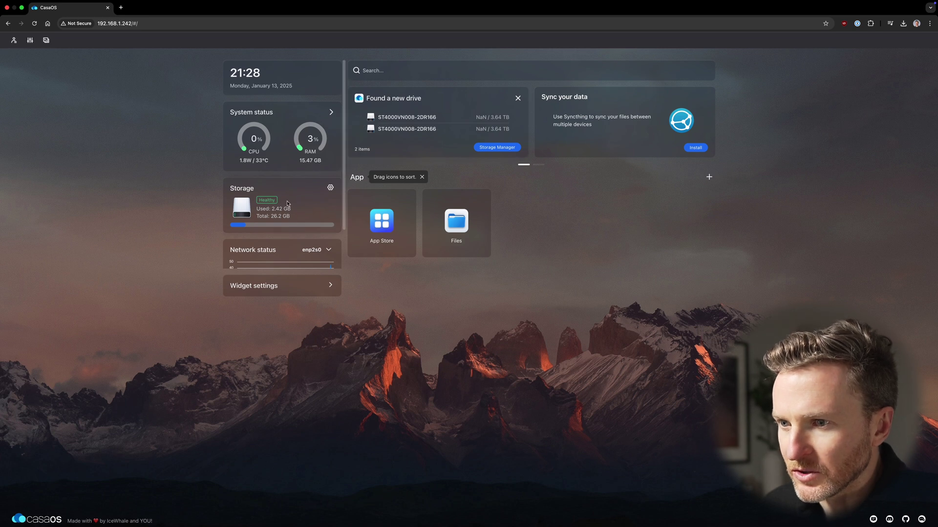
left_click_drag(290, 217, 271, 215)
left_click(281, 216)
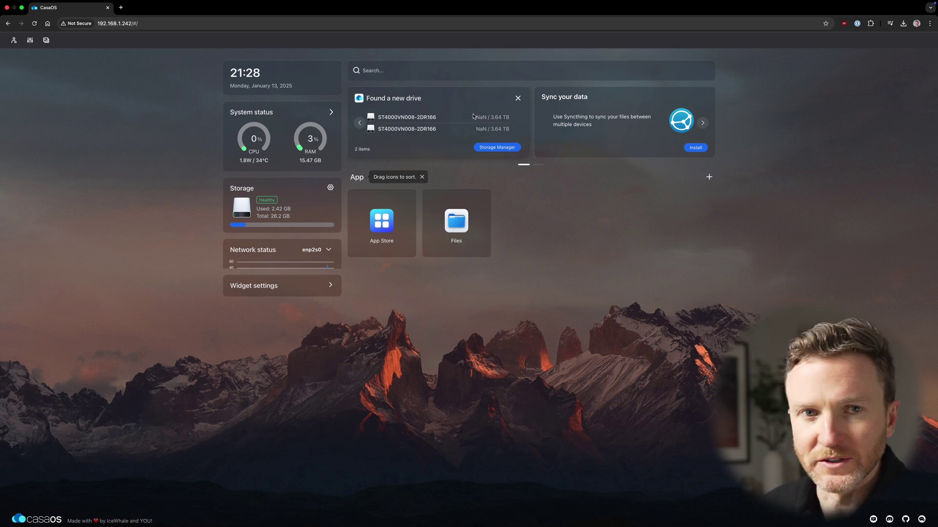
left_click(506, 148)
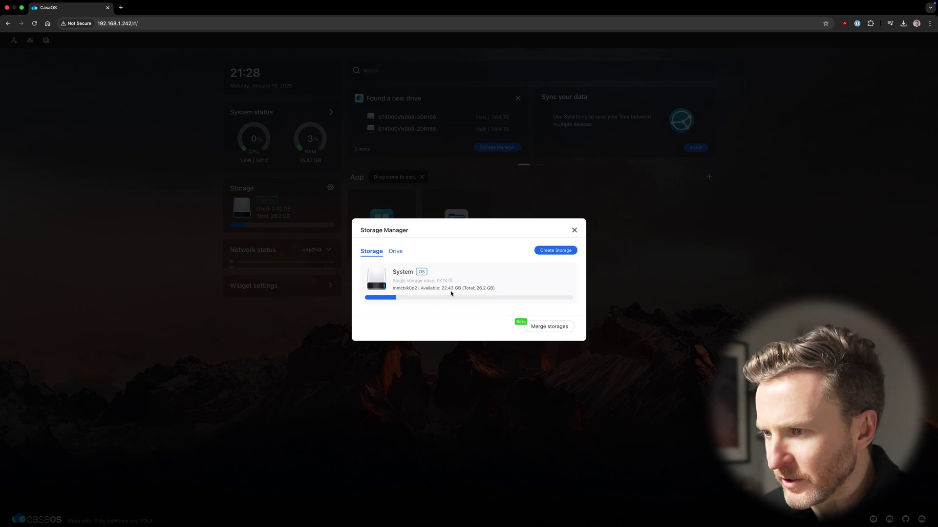
left_click(395, 251)
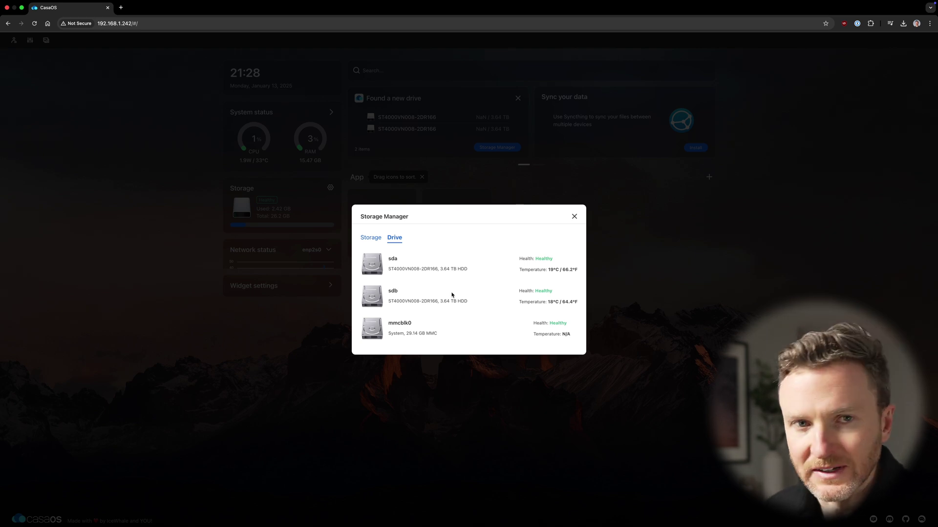
Format the sda drive (ST4000VN008-2DR166 - 3.64 TB) and create a storage from it named Storage1
left_click(373, 238)
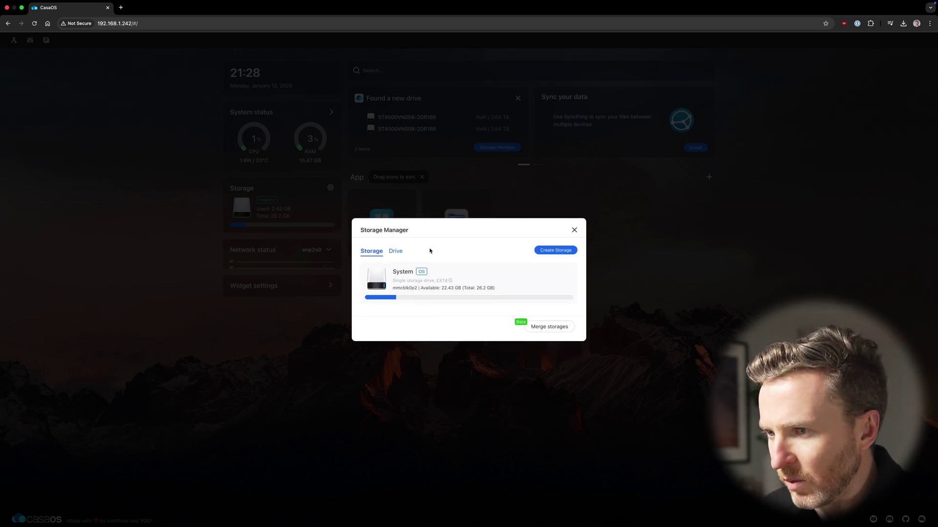
left_click(558, 250)
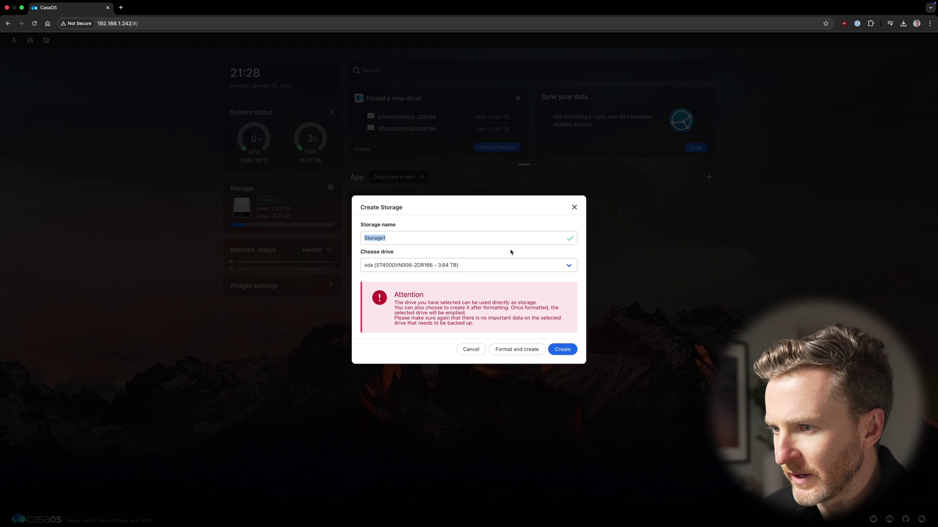
left_click(539, 350)
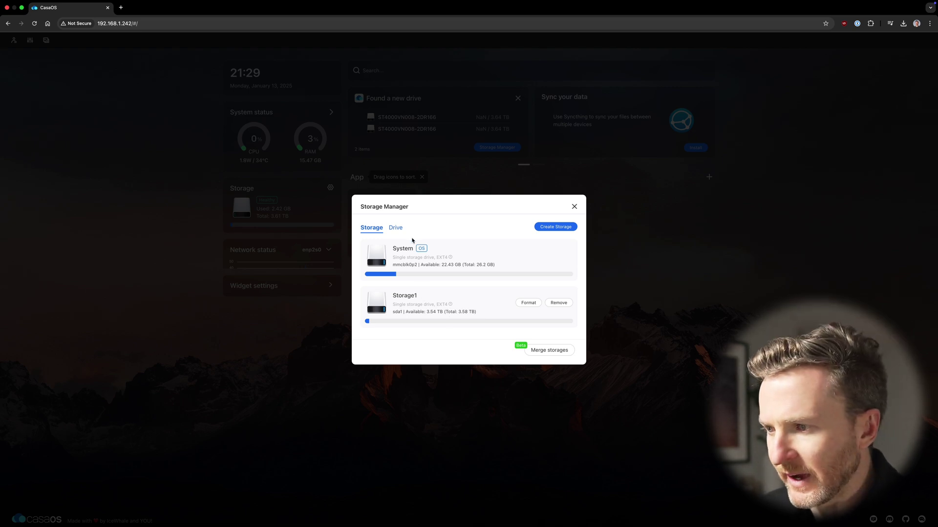
Format the sdb drive (ST4000VN008-2DR166 - 3.64 TB), create Storage2 from it, and close Storage Manager
left_click(396, 228)
left_click(371, 238)
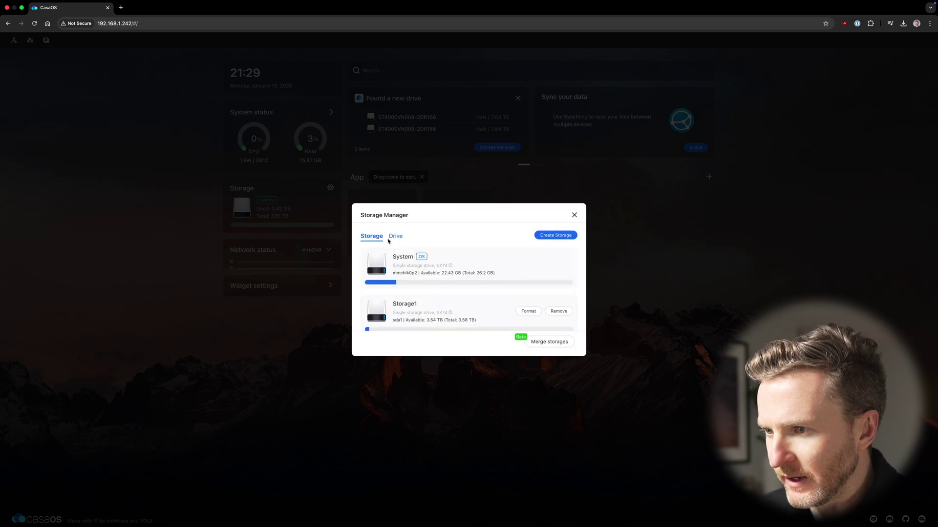
left_click(550, 229)
left_click(456, 269)
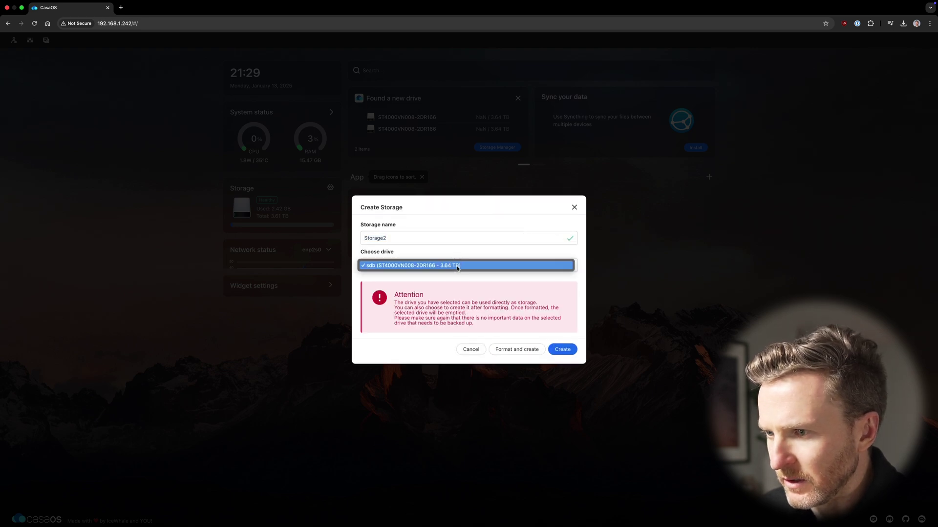
left_click(441, 266)
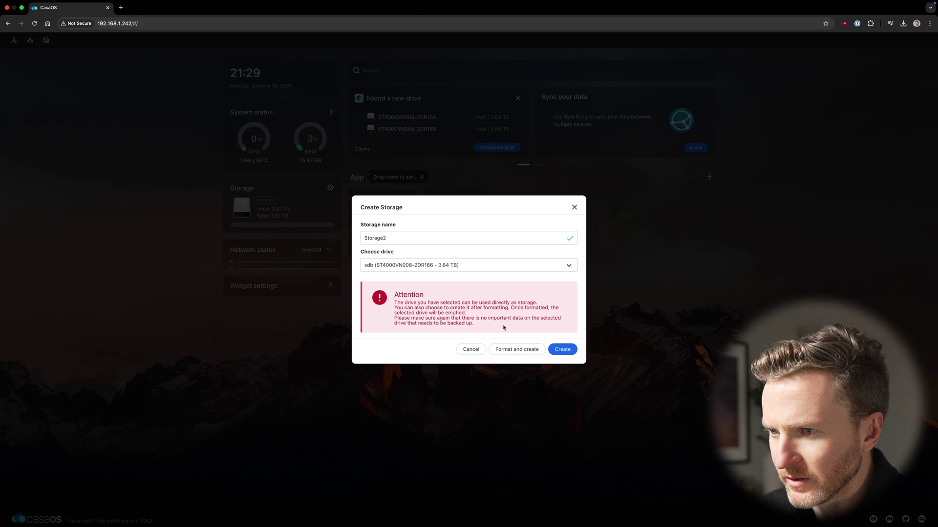
left_click(515, 350)
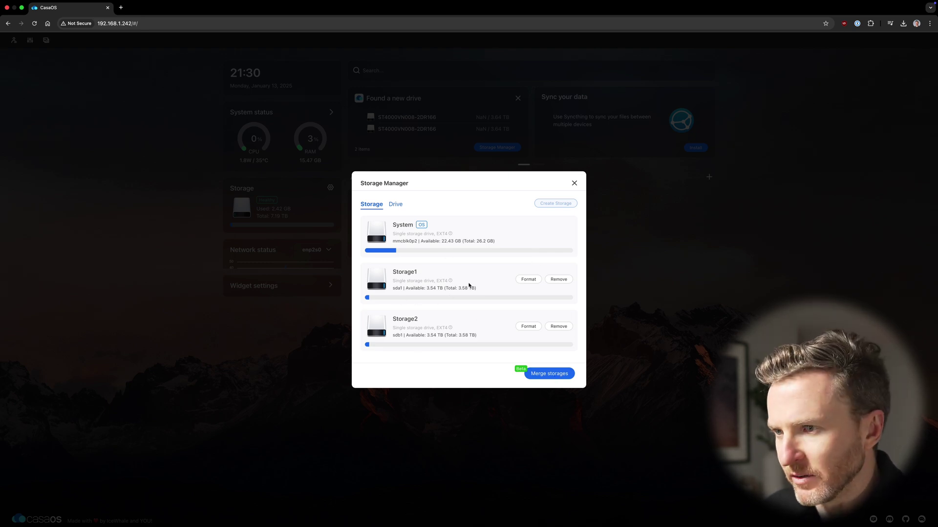
key("Escape")
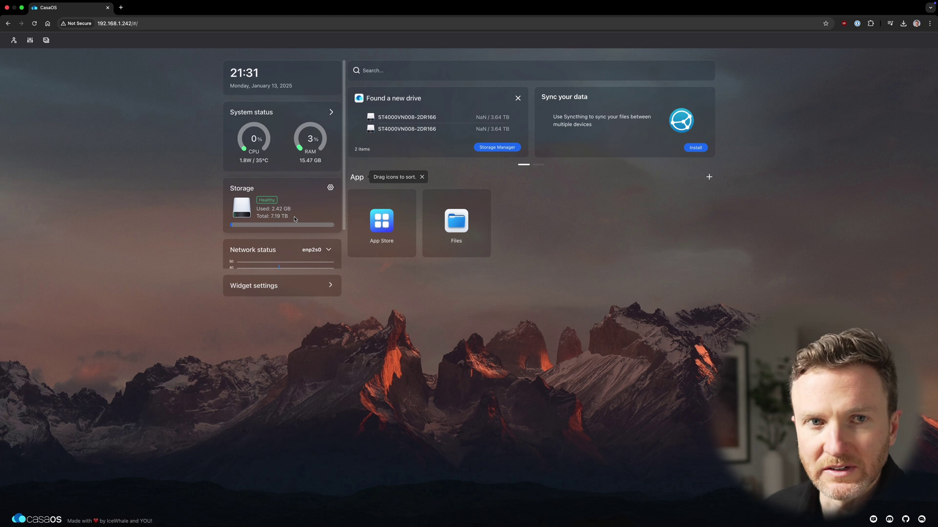
Share the root-level DATA folder from Files and copy its Mac (Finder) network path
scroll(294, 219, "down", 1)
scroll(294, 219, "up", 1)
left_click(454, 226)
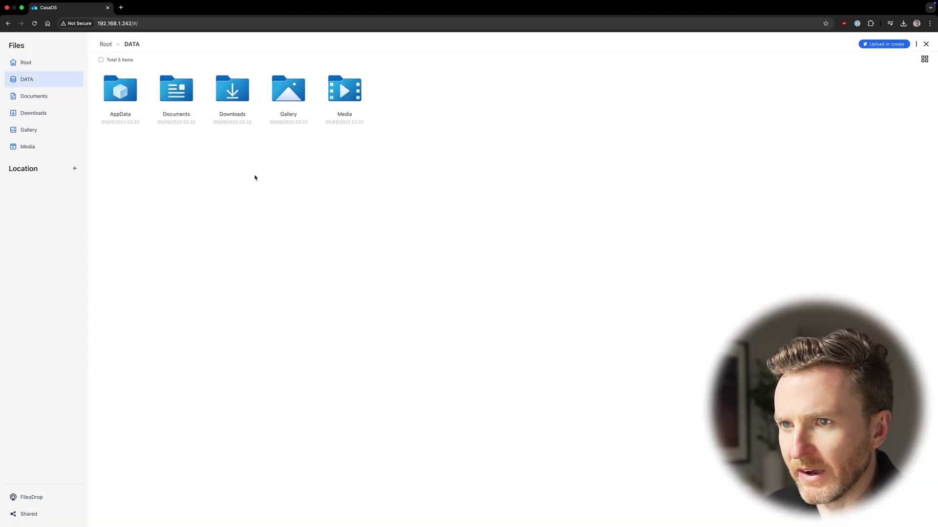
left_click(105, 44)
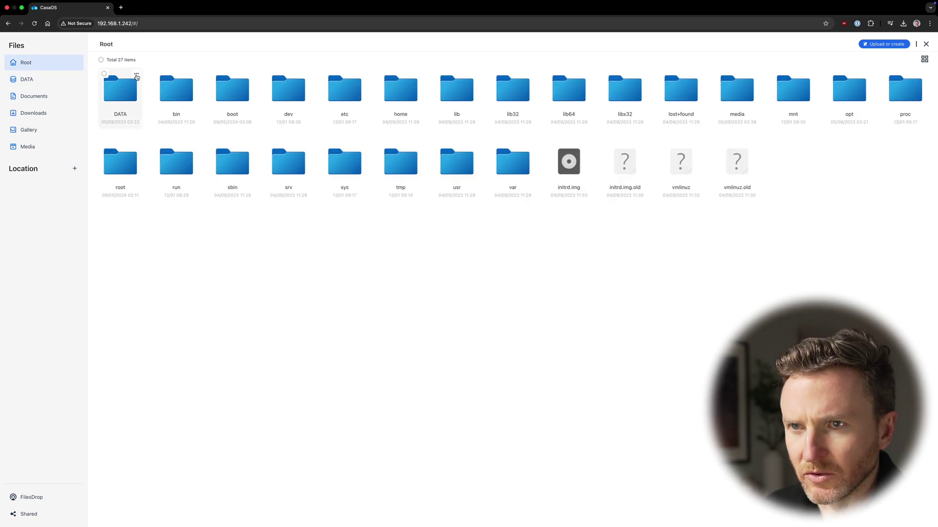
left_click(135, 76)
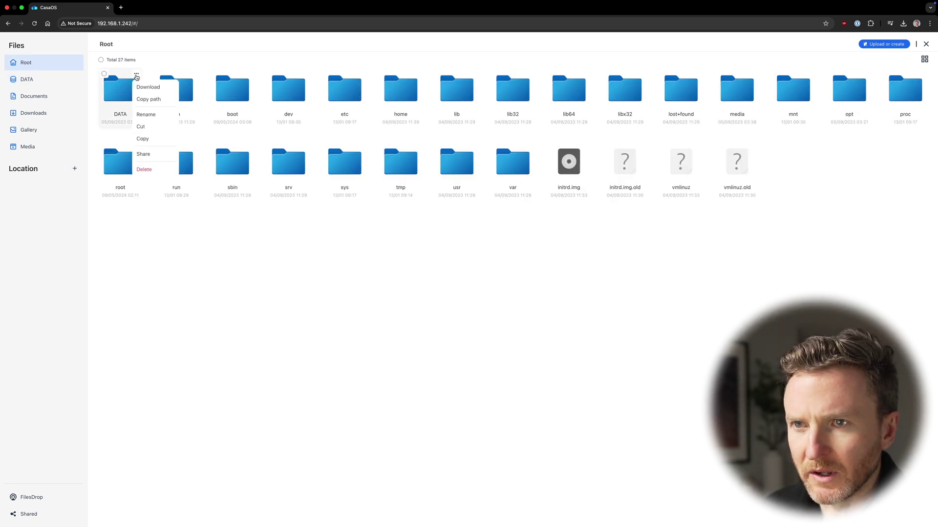
left_click(158, 155)
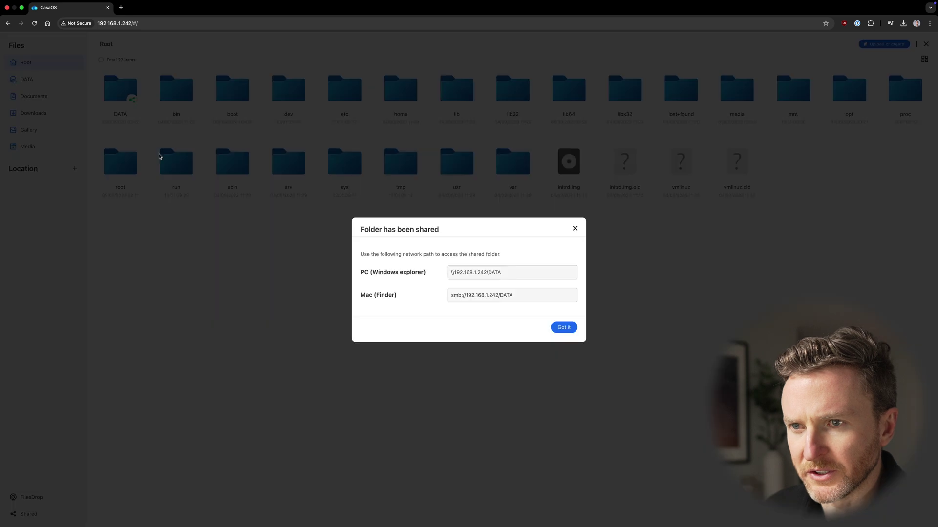
triple_click(505, 296)
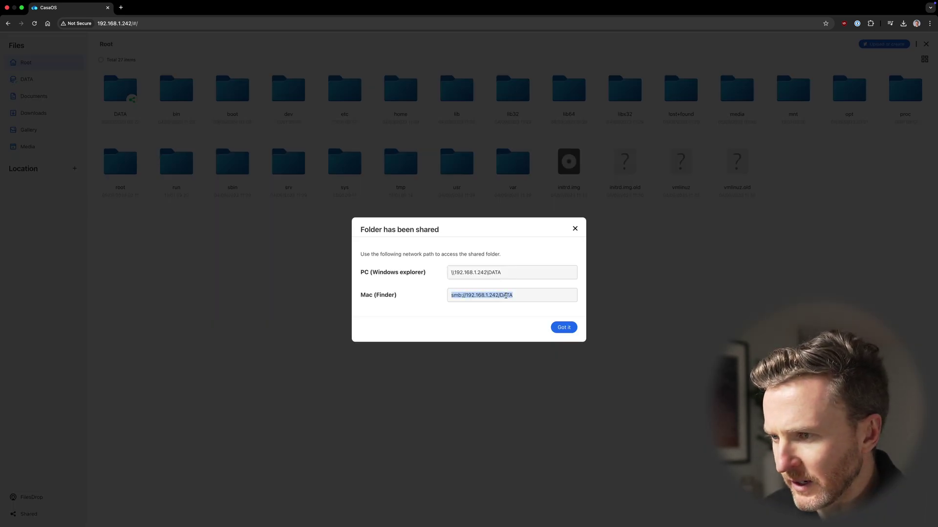
left_click(571, 330)
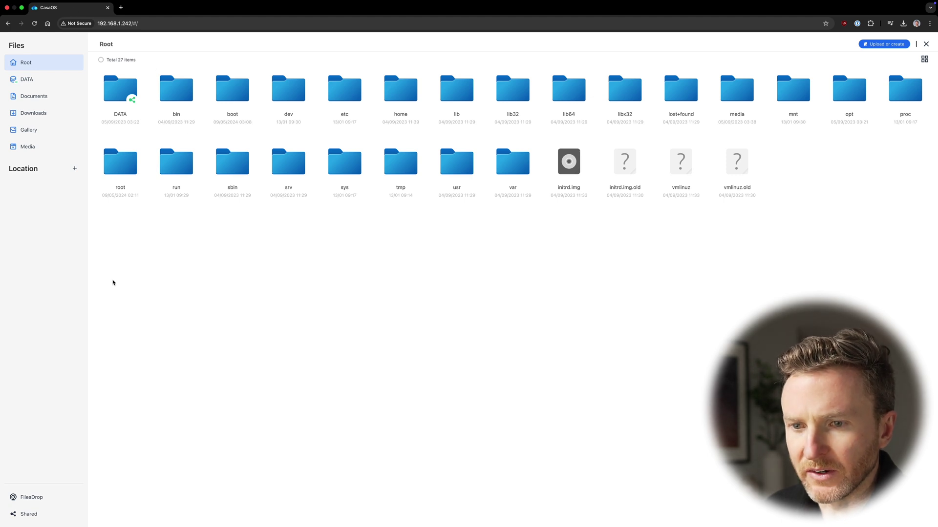
Switch to Finder, close its Applications window, and connect to the server smb://192.168.1.242/DATA as Guest
left_click(21, 17)
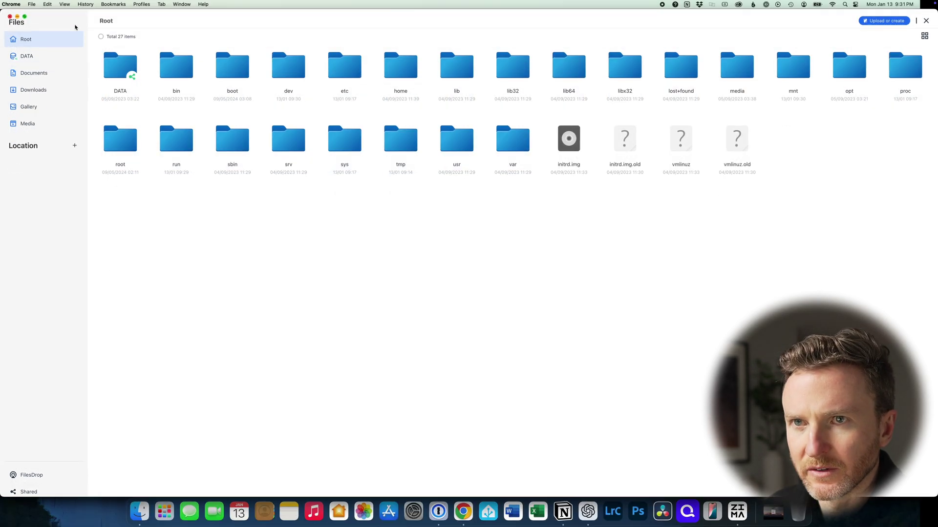
left_click(140, 511)
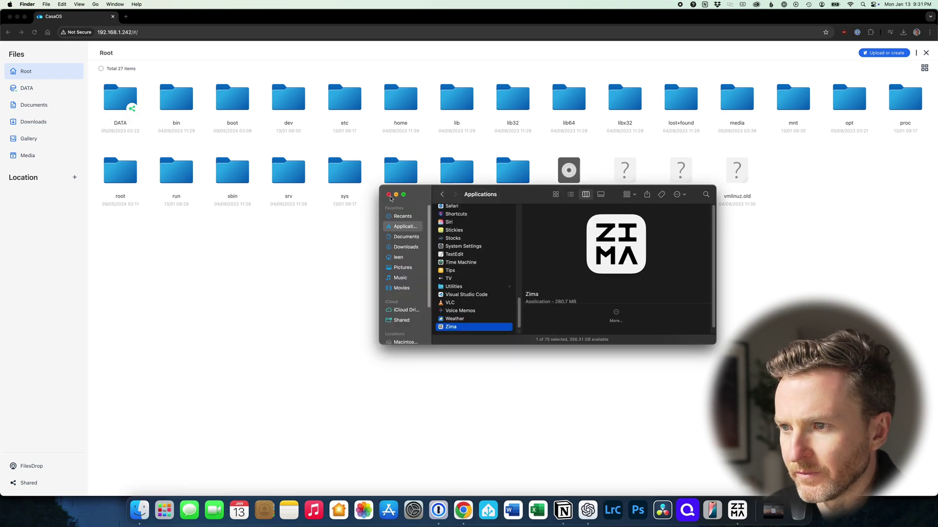
left_click(389, 195)
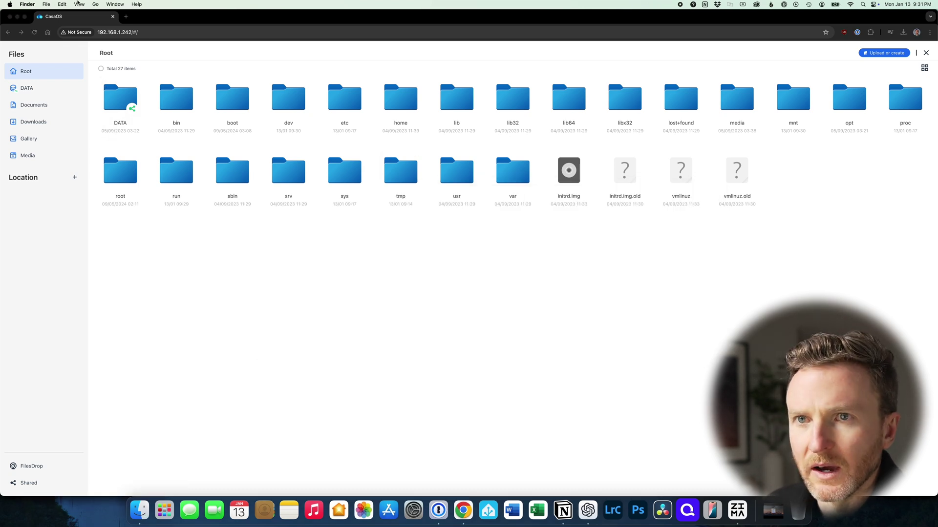
left_click(95, 4)
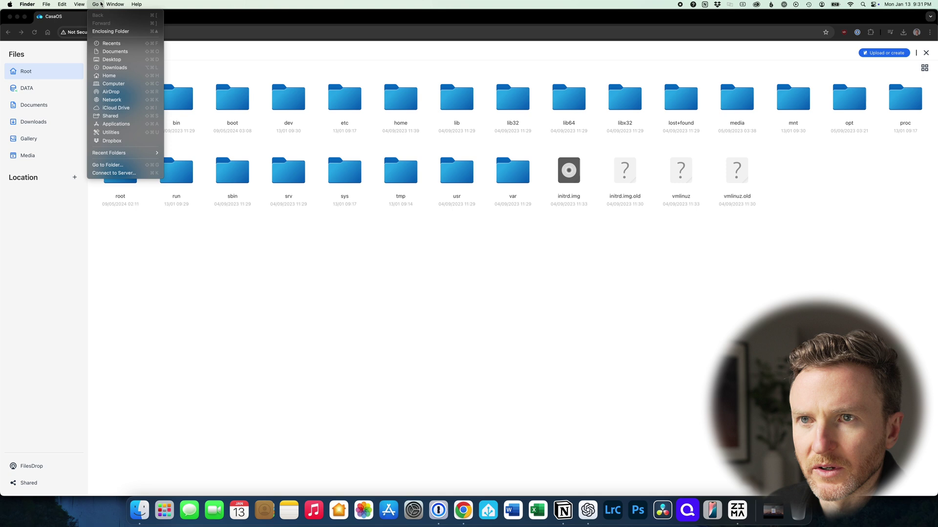
left_click(129, 172)
key("super+v")
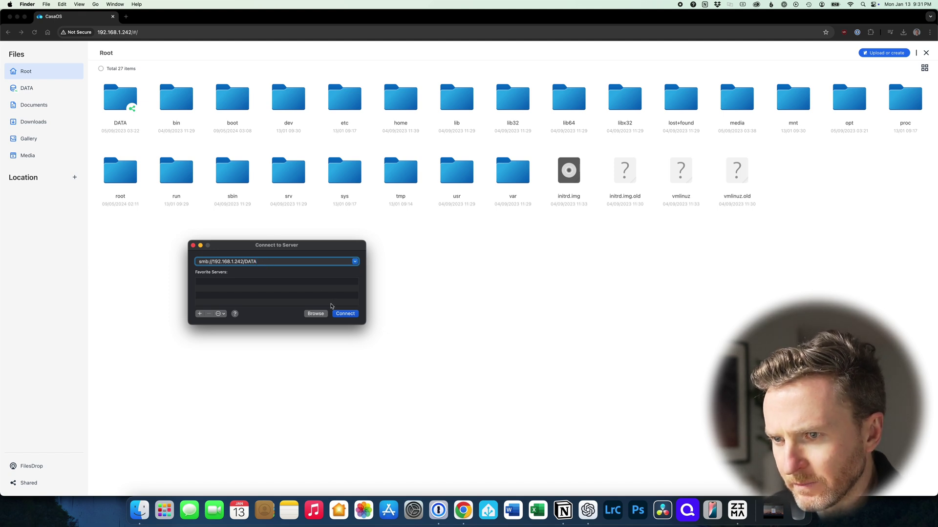
left_click(344, 314)
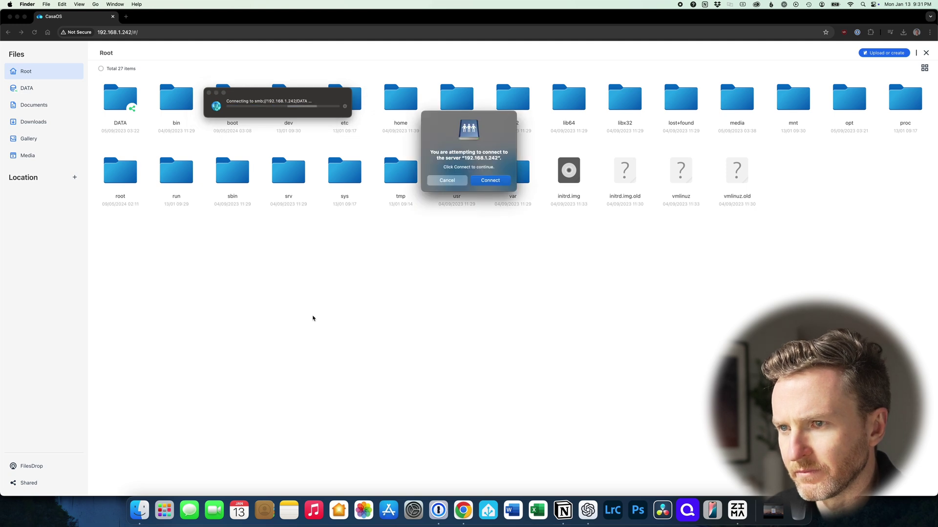
left_click(490, 180)
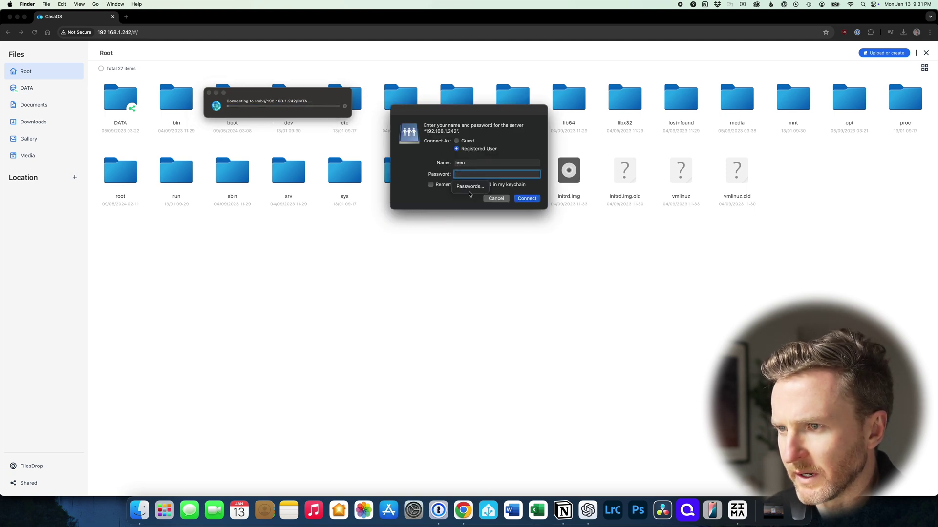
left_click(457, 141)
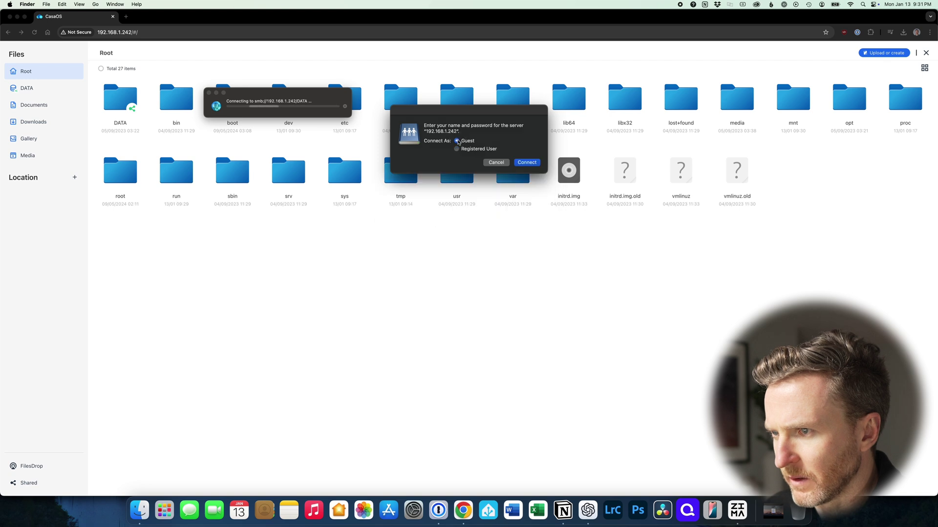
left_click(526, 164)
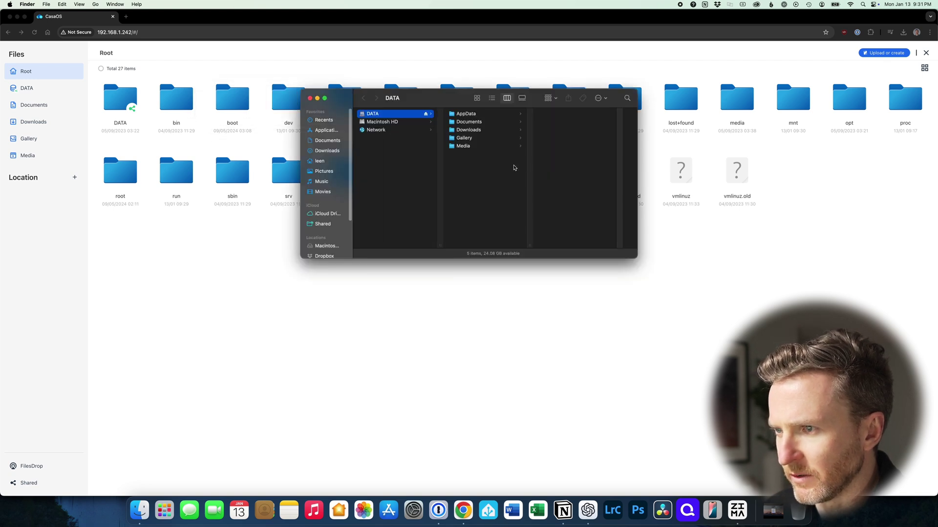
Examine the contents of the shared DATA volume's AppData, Documents, Downloads, Gallery and Media folders
left_click_drag(448, 96, 436, 160)
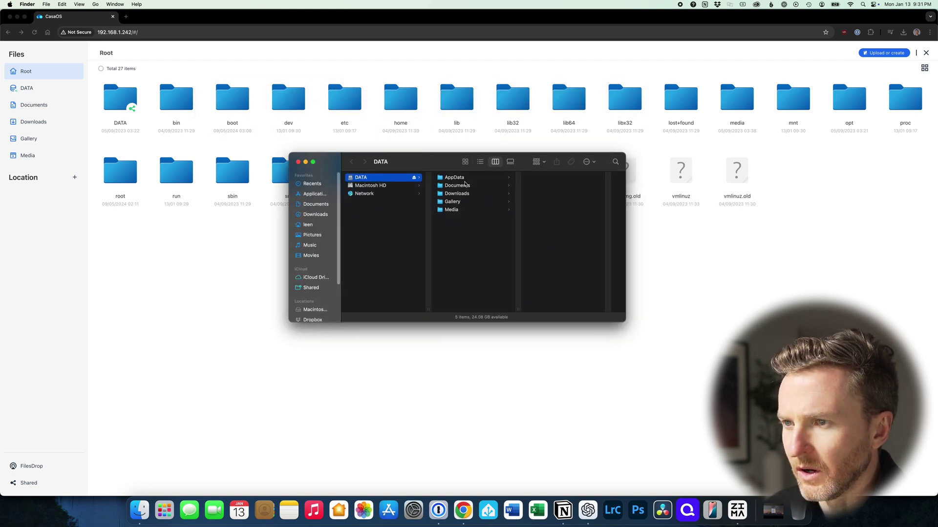
left_click(466, 179)
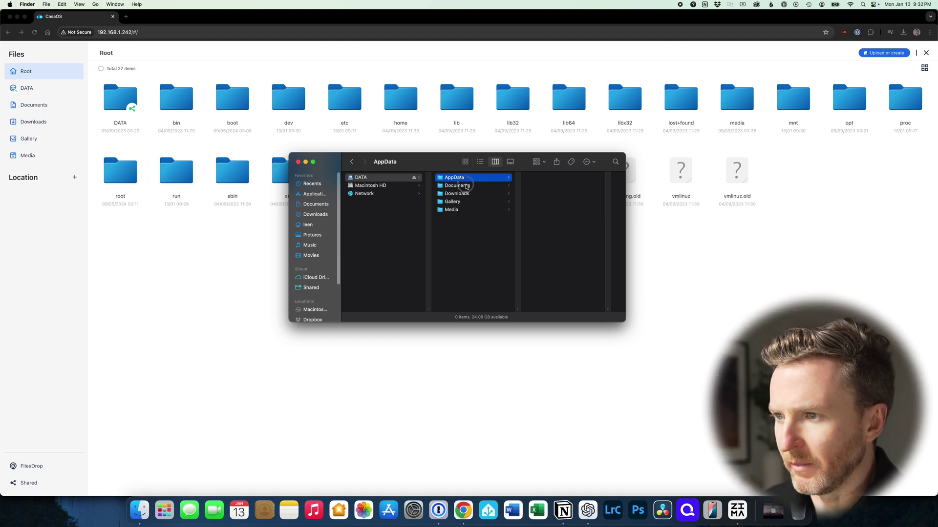
left_click(467, 186)
left_click(466, 195)
left_click(466, 202)
left_click(467, 193)
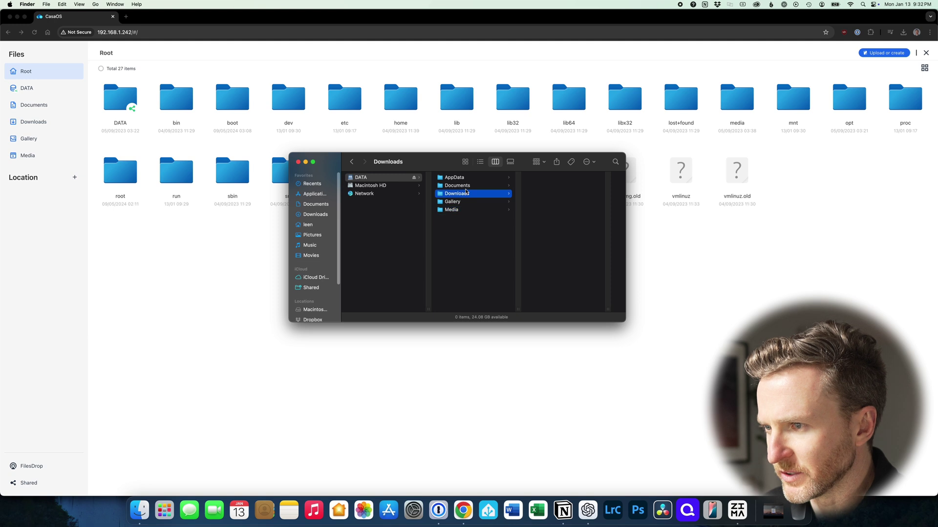
left_click(468, 202)
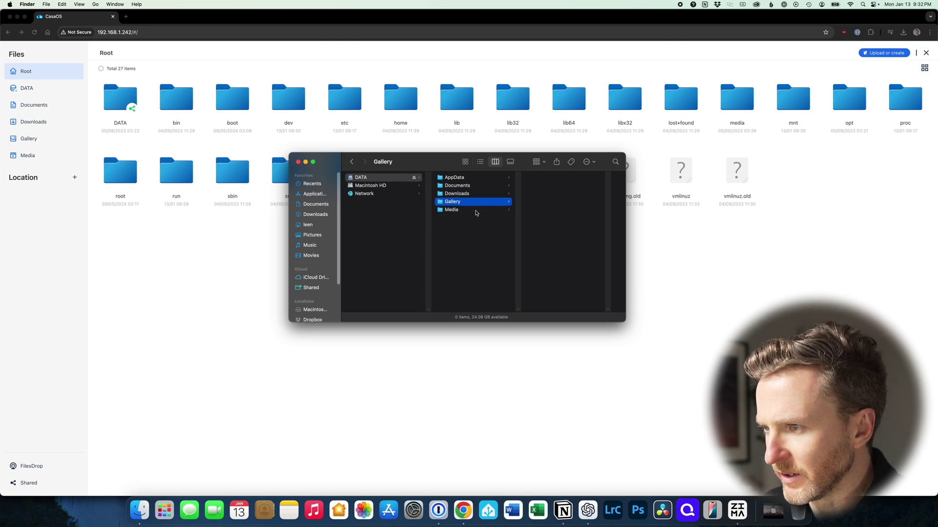
left_click(476, 210)
left_click(545, 194)
left_click(496, 185)
left_click(491, 177)
scroll(468, 220, "left", 2)
left_click(446, 202)
left_click(444, 195)
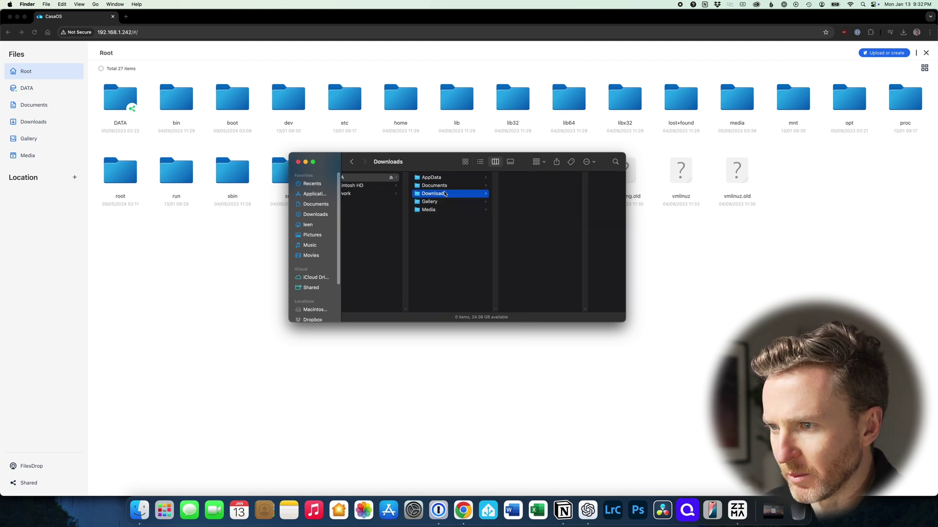
left_click(446, 186)
left_click(447, 210)
Copy the 9.15.51 PM screen recording from the desktop into the shared DATA volume's Downloads folder
left_click_drag(442, 166, 366, 158)
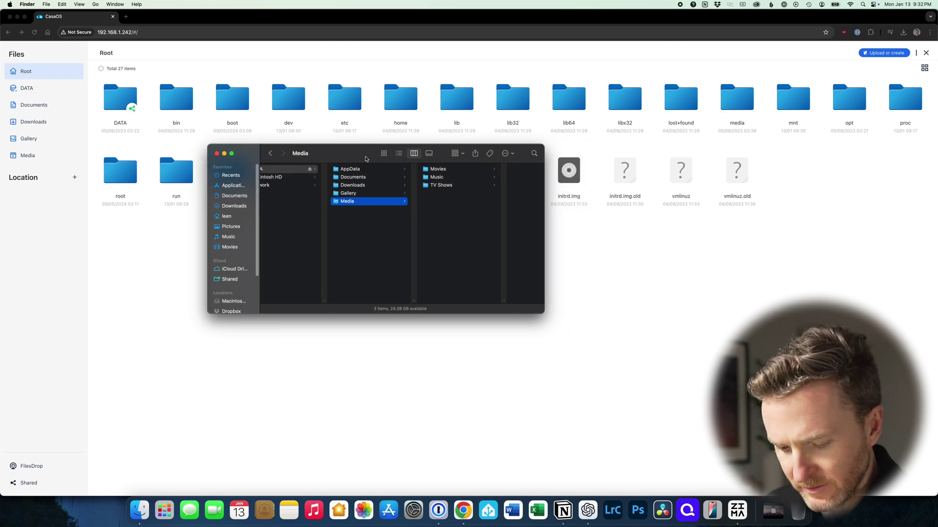
key("Up")
key("Up")
left_click_drag(723, 457, 454, 193)
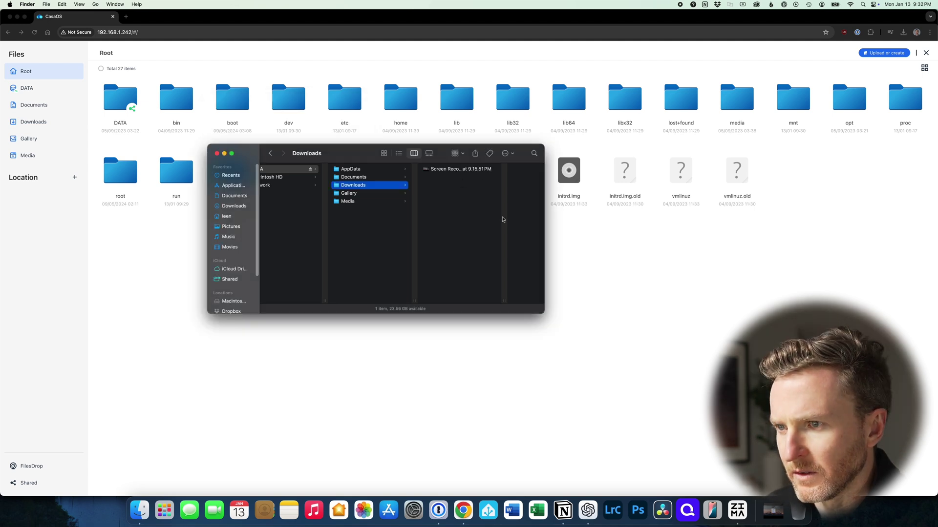
Check the Downloads folder in CasaOS Files in Chrome for the copied recording, and return to the Finder window
left_click(604, 298)
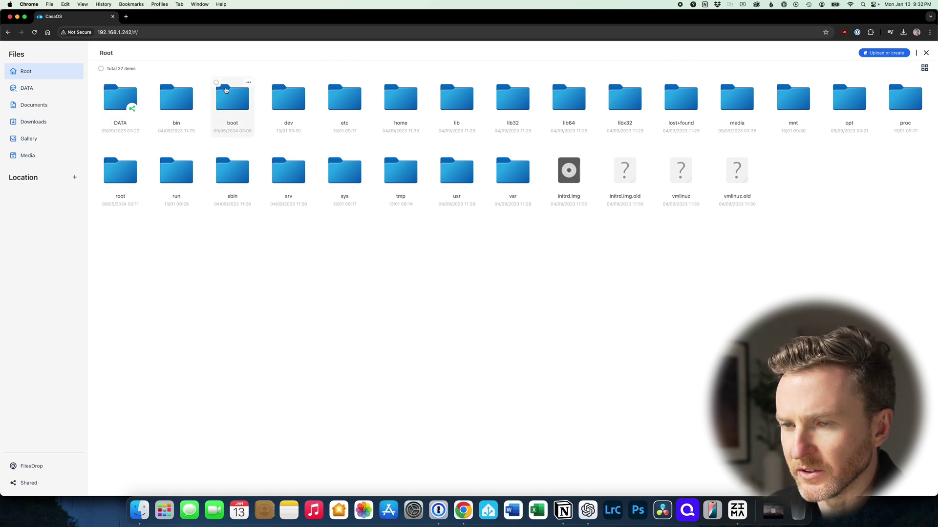
left_click(26, 128)
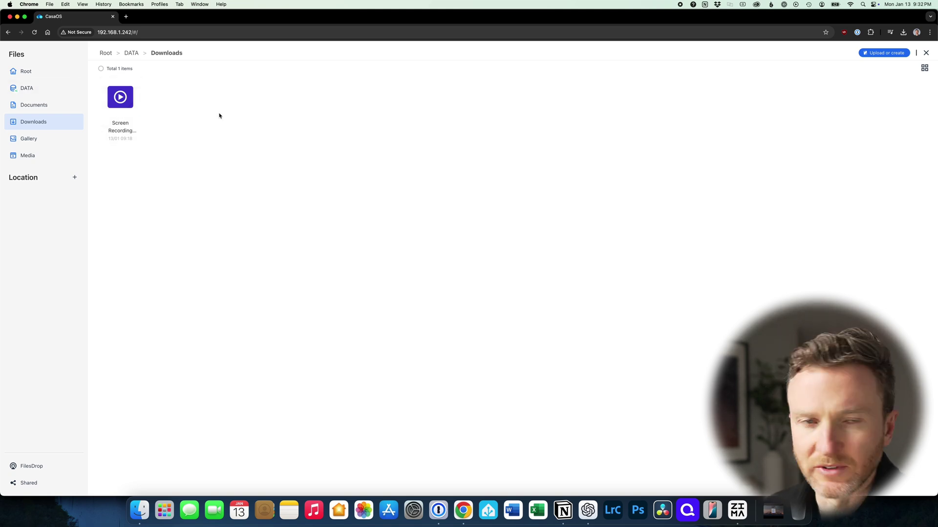
left_click(139, 510)
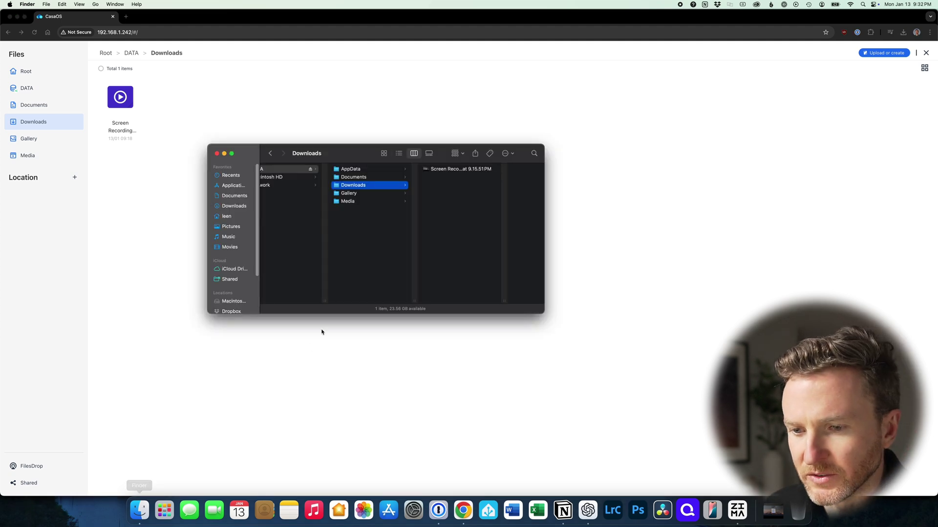